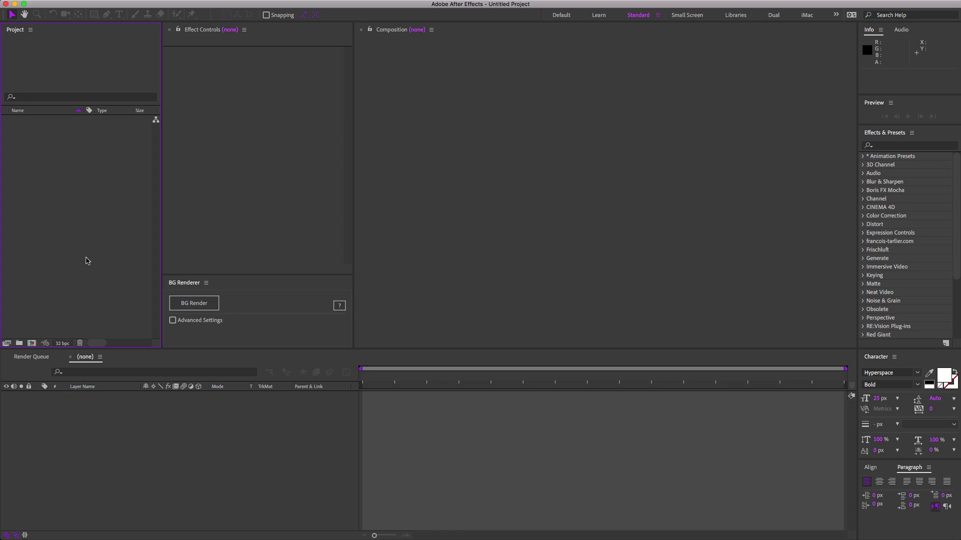
Create a new composition, keeping Comp 1 at 1920×1080, 30 fps and 10 seconds.
key(super+n)
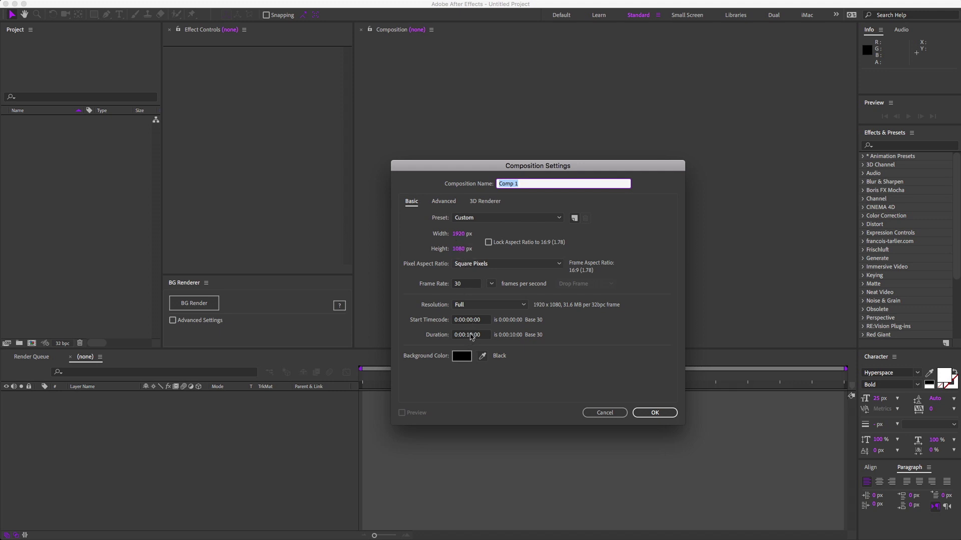
click(656, 415)
click(656, 415)
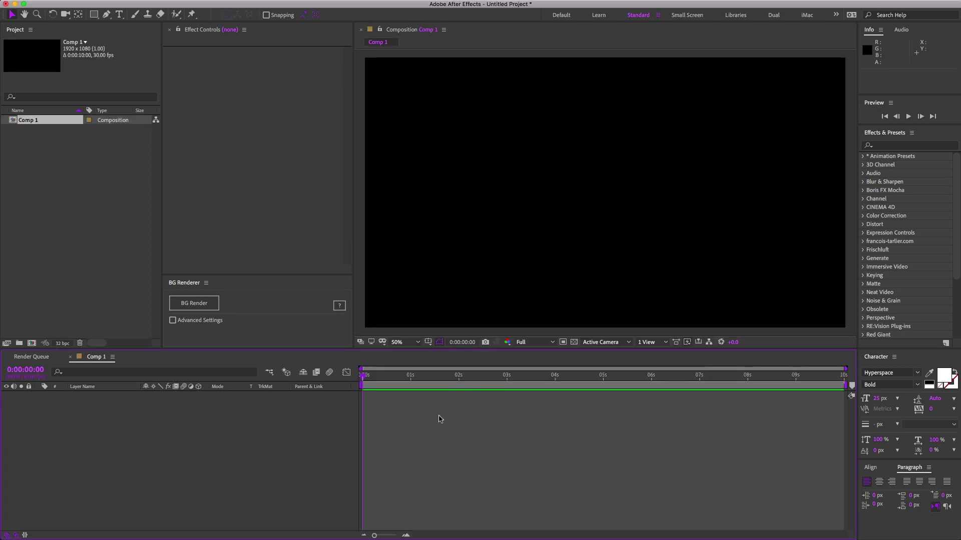
Add a full-frame 1920×1080 black solid and rename the layer 'Stars'.
key(super+y)
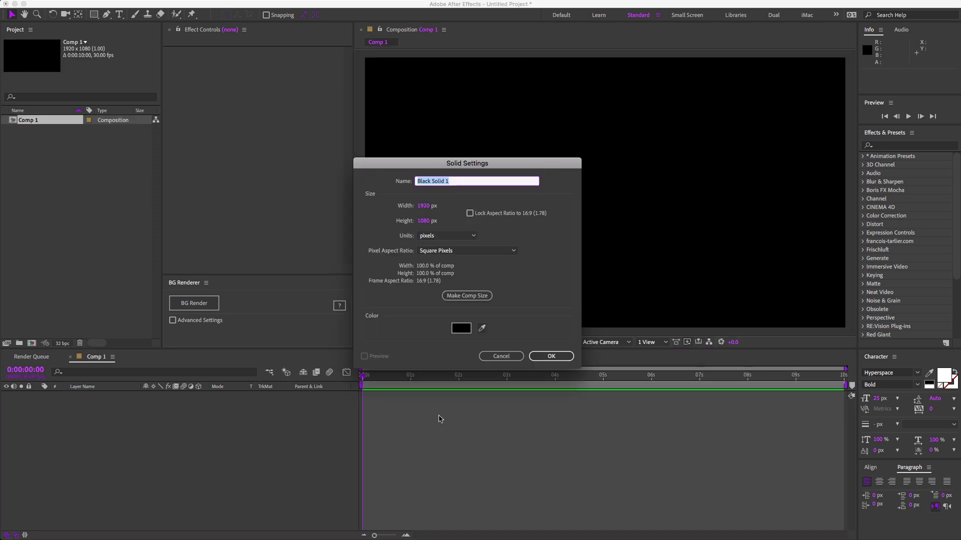
click(560, 359)
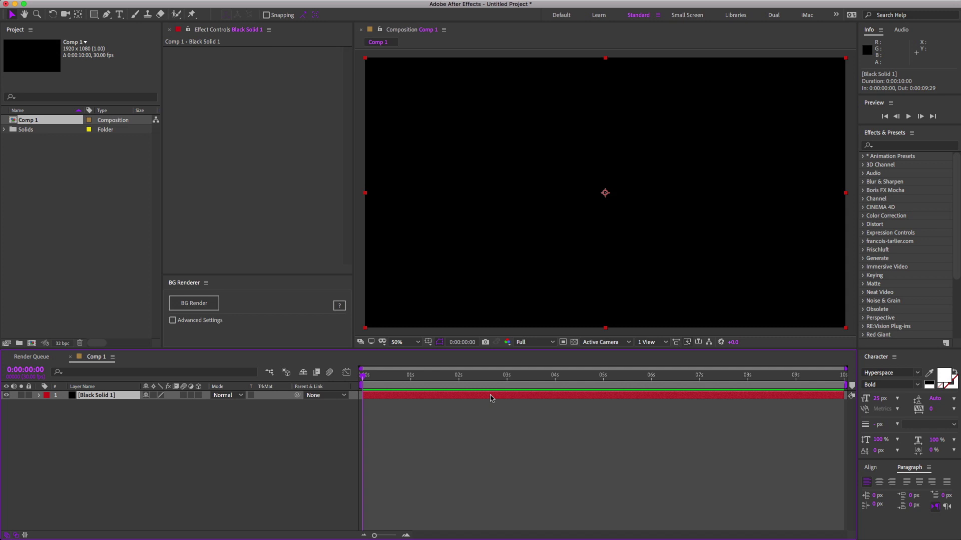
key(Return)
text(Stars)
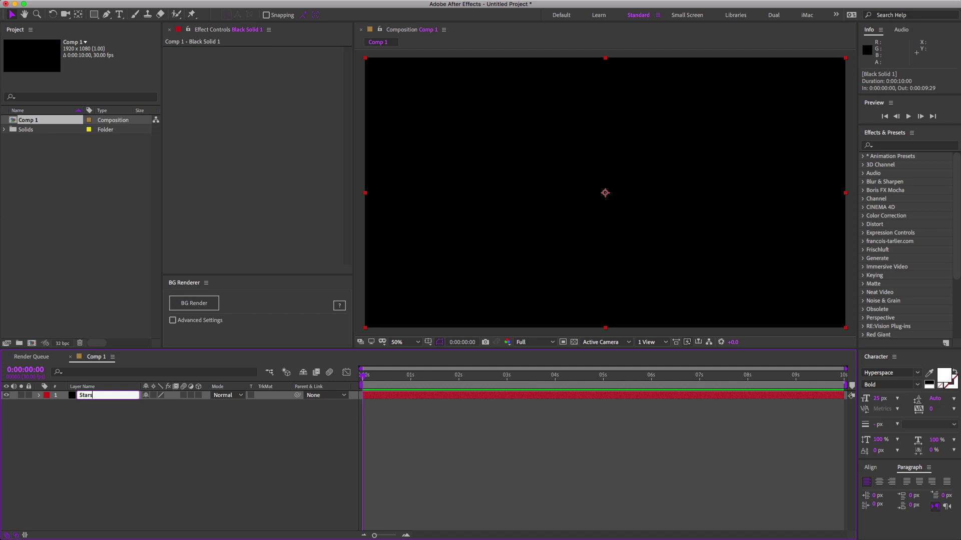
key(Return)
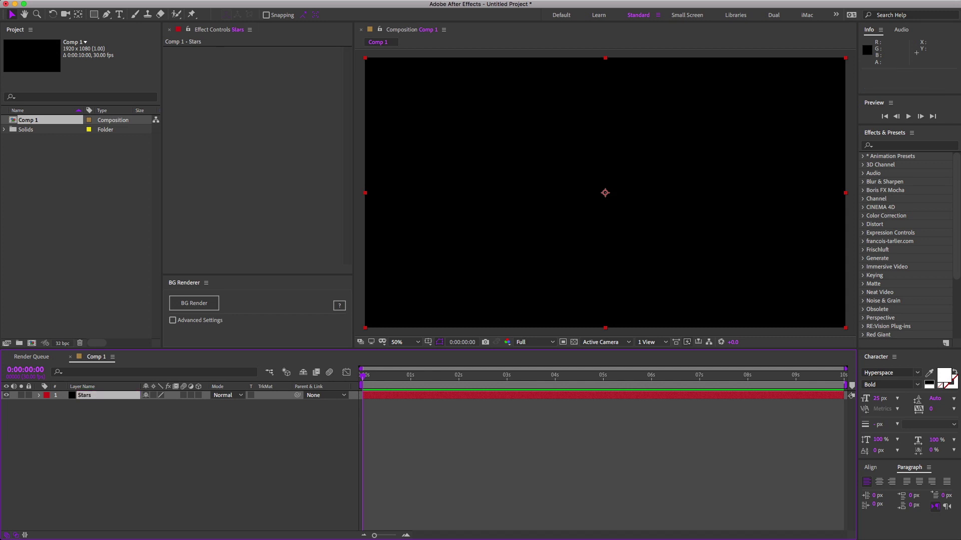
Apply Fractal Noise to the Stars layer by searching 'fract'.
key(ctrl+space)
text(fract)
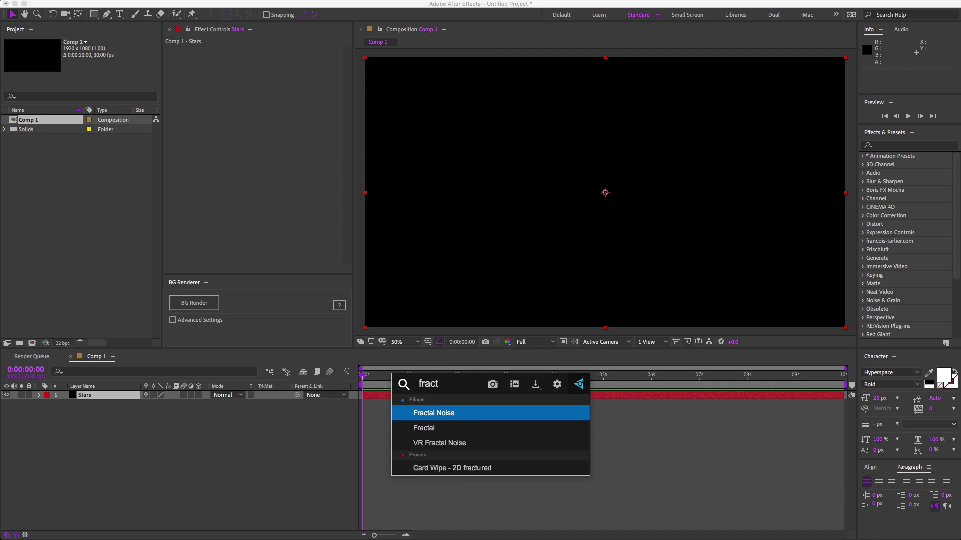
key(Return)
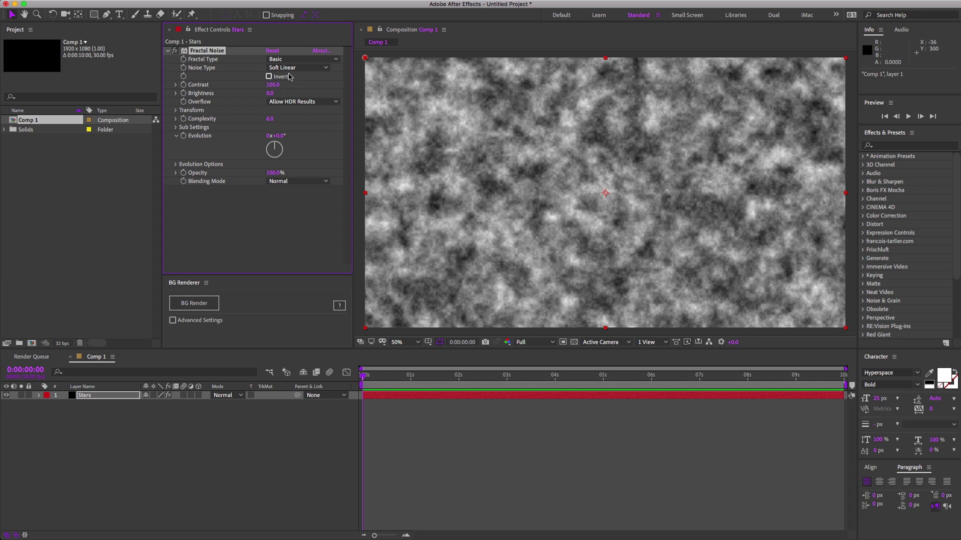
Set Fractal Noise Contrast to 600, Brightness to -200 and Overflow to Clip.
drag(273, 85, 535, 96)
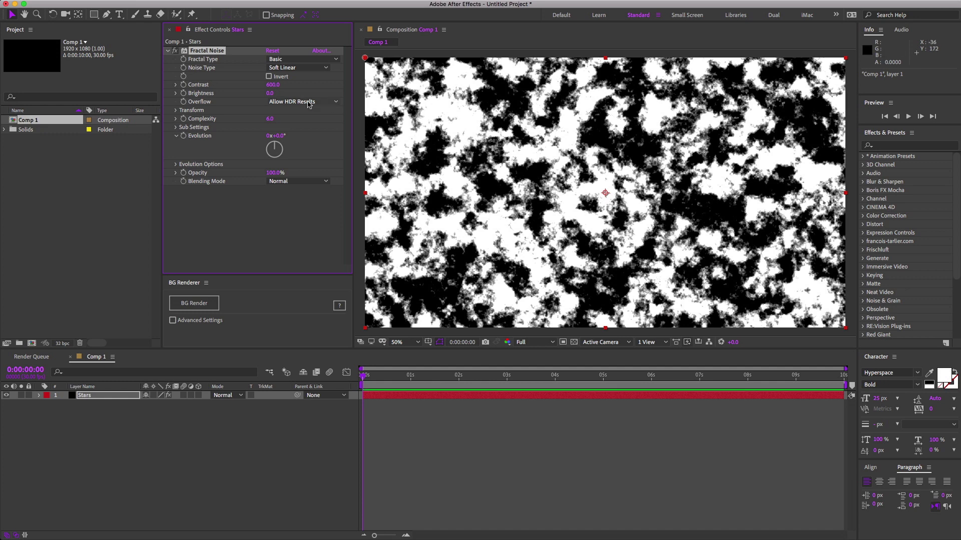
drag(269, 94, 177, 102)
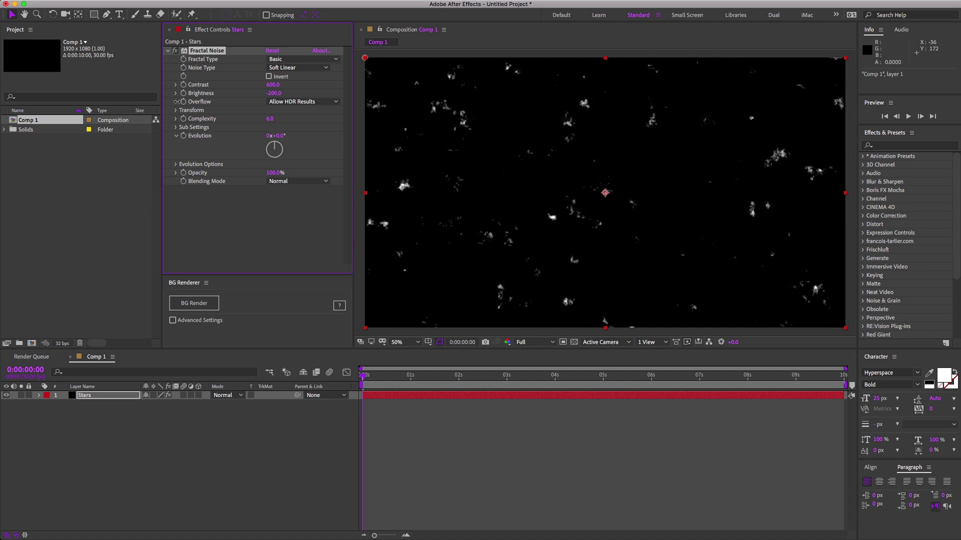
click(282, 103)
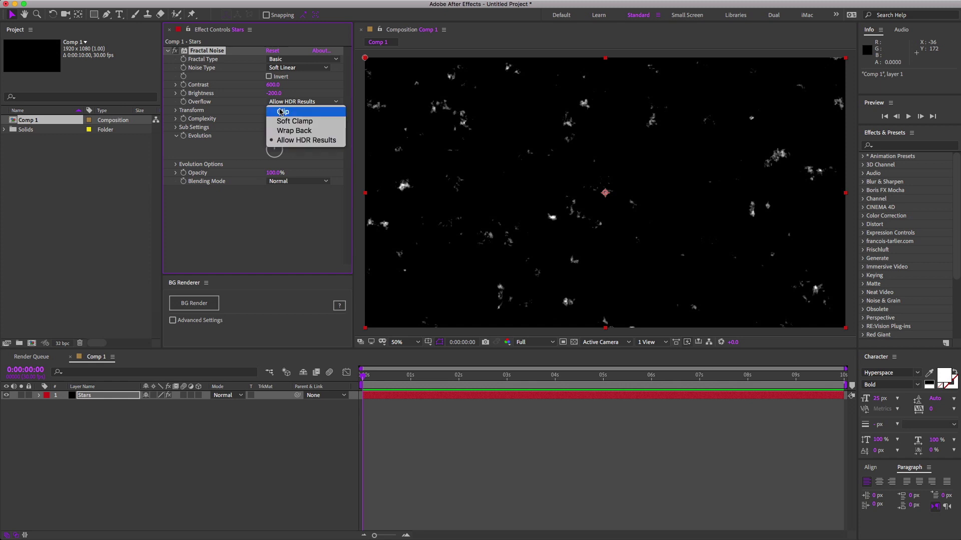
click(281, 113)
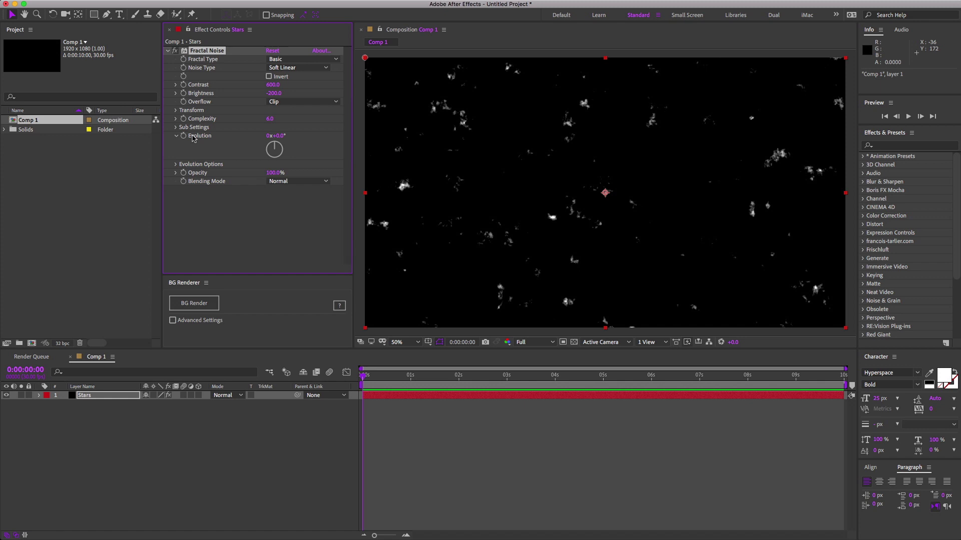
Reduce Fractal Noise Transform Scale to 2.0 and expand Evolution Options with Cycle (in Revolutions).
click(175, 110)
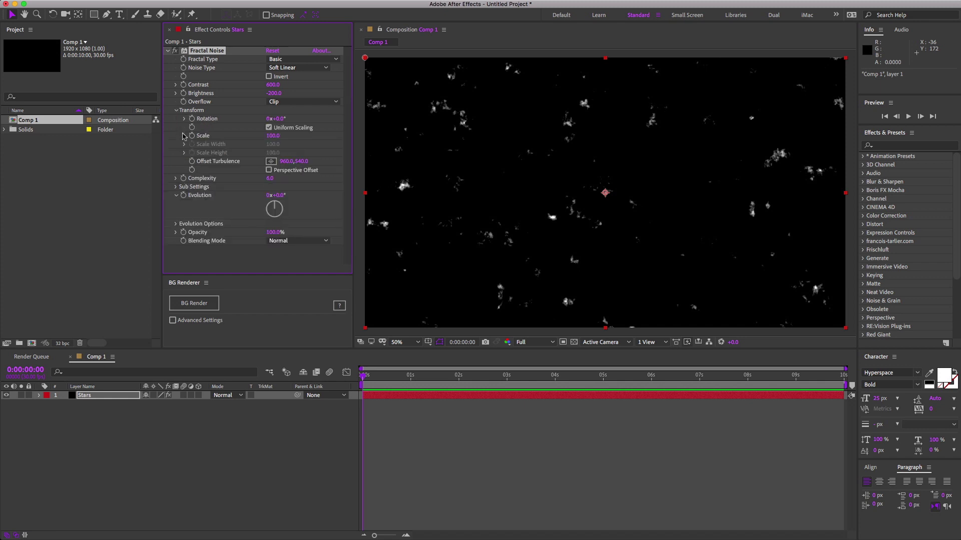
drag(275, 139, 227, 139)
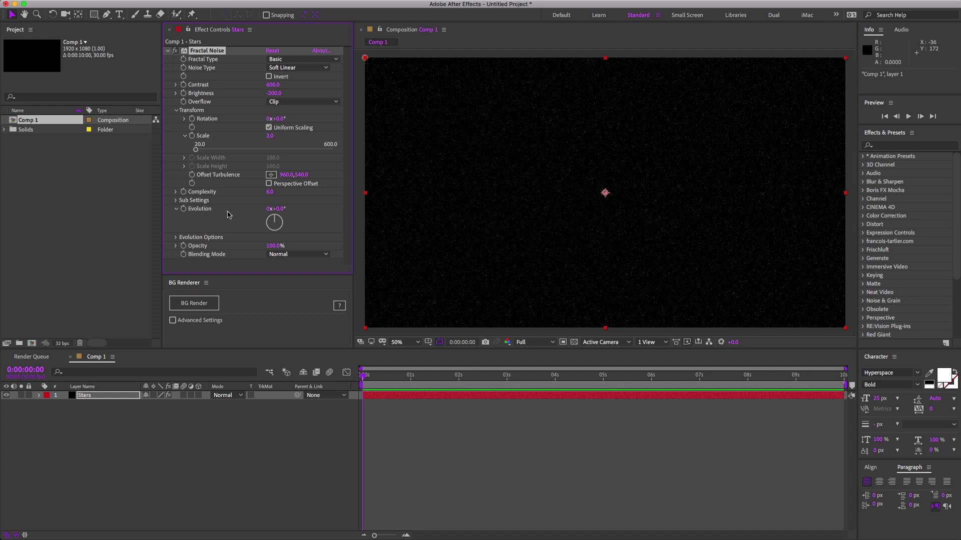
click(175, 238)
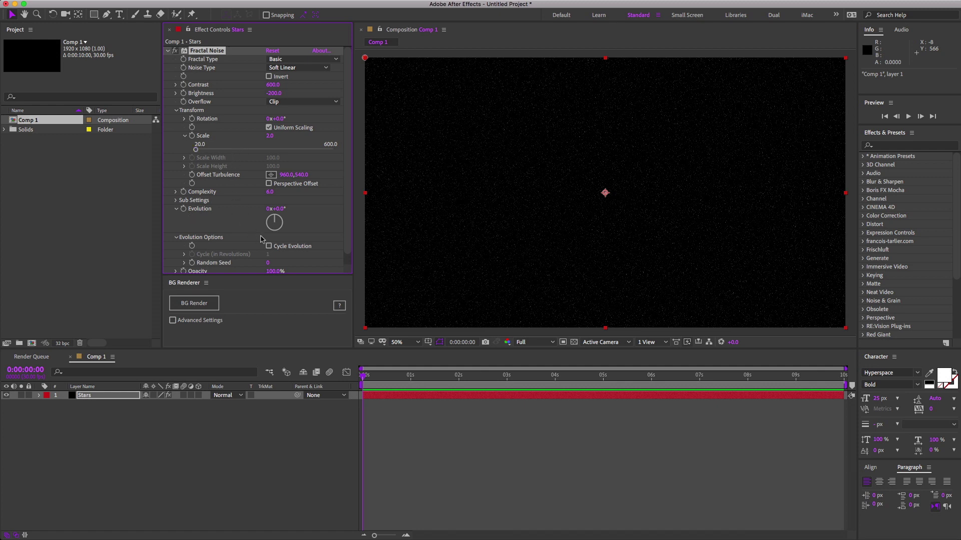
click(270, 264)
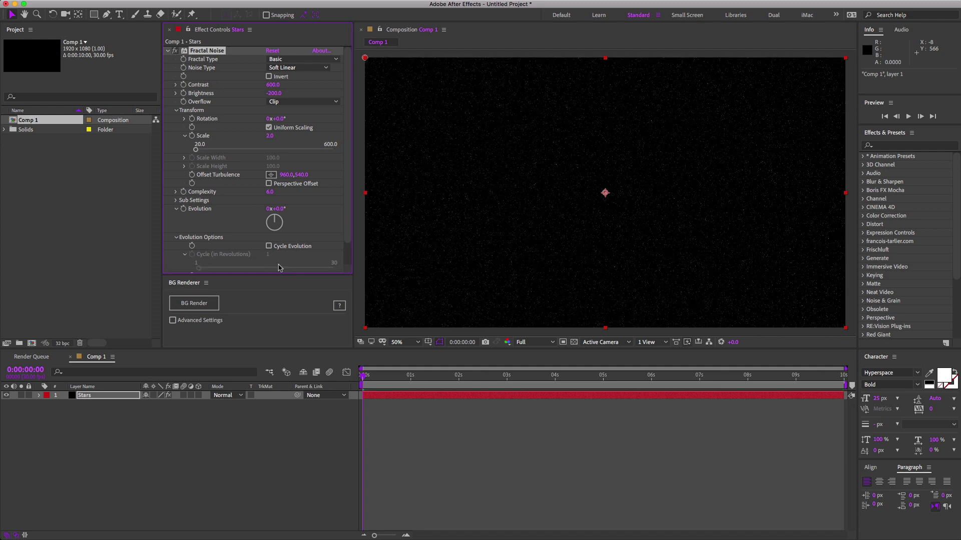
scroll(279, 265, down, 2)
scroll(281, 255, up, 2)
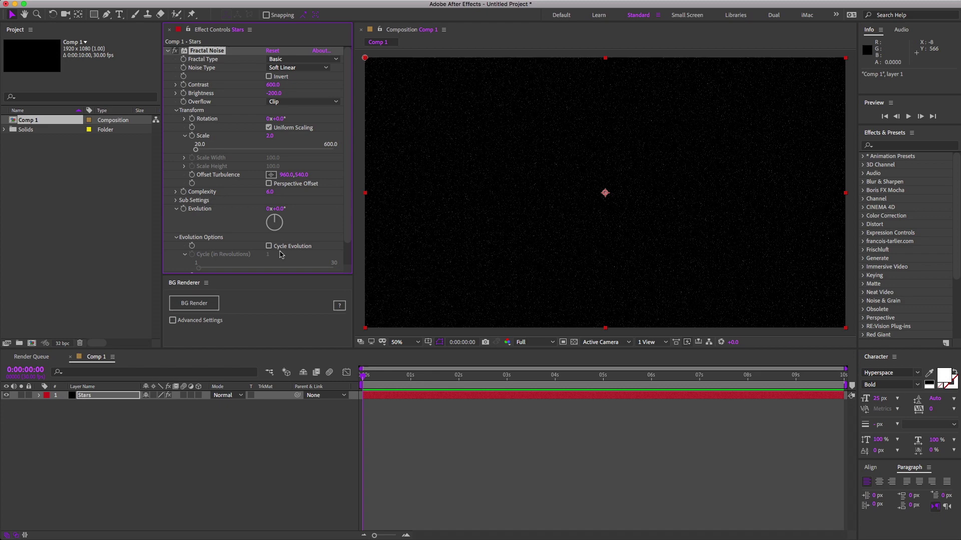
Add Gaussian Blur to Stars with Blurriness 1.5, viewing the result at 100%.
key(period)
key(period)
key(period)
key(period)
key(period)
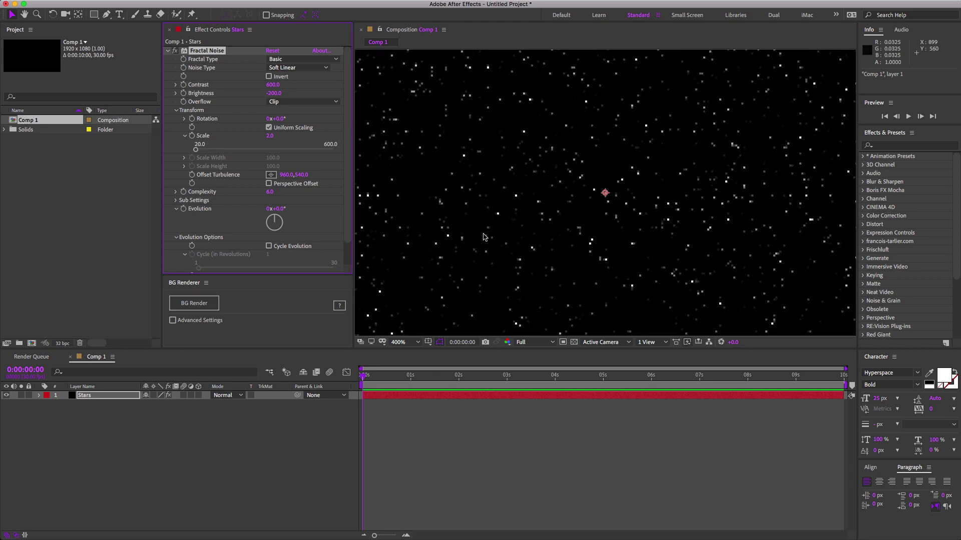
key(ctrl+space)
text(gaus)
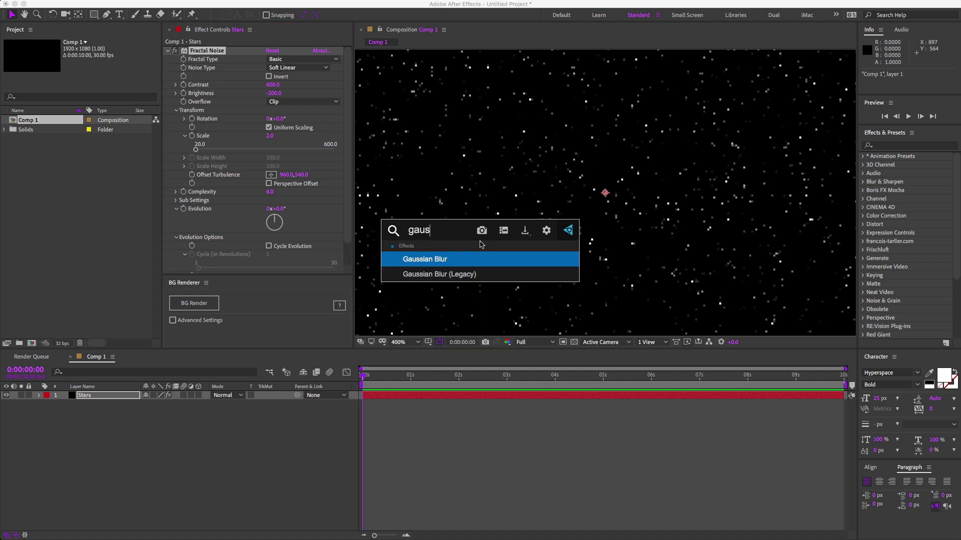
key(Return)
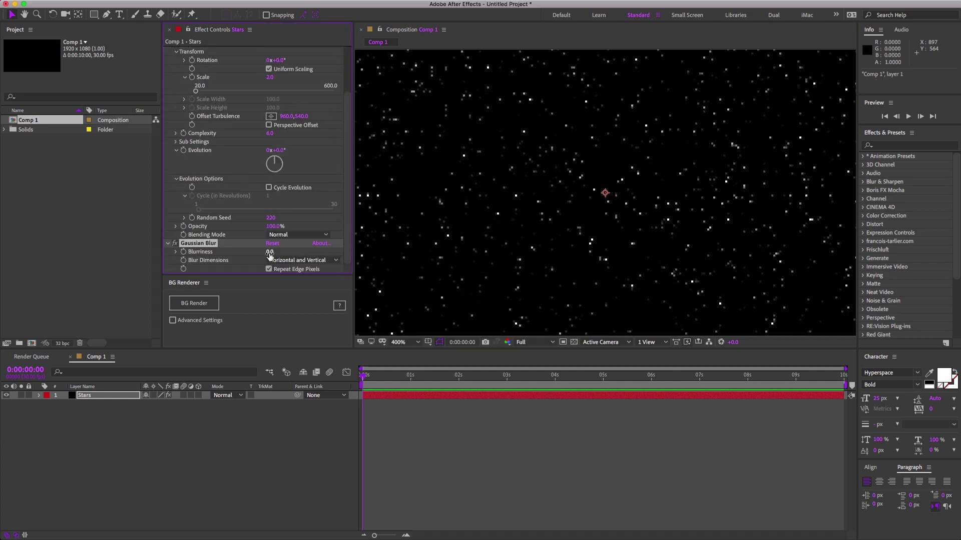
drag(269, 255, 278, 256)
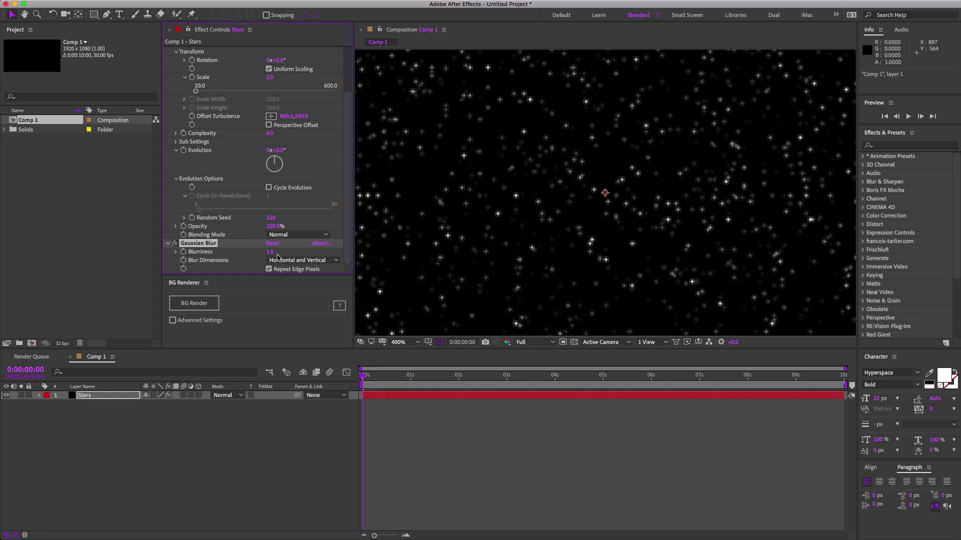
key(comma)
key(comma)
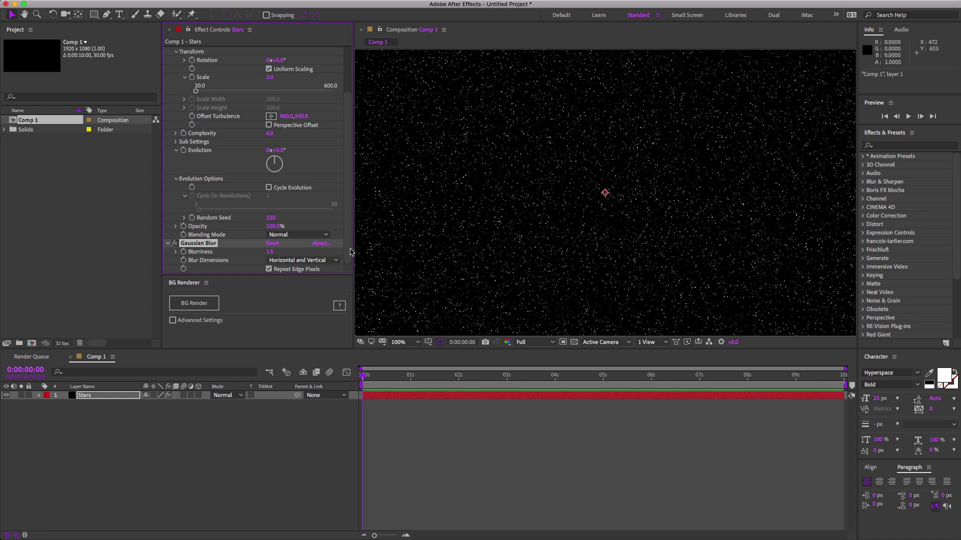
click(169, 244)
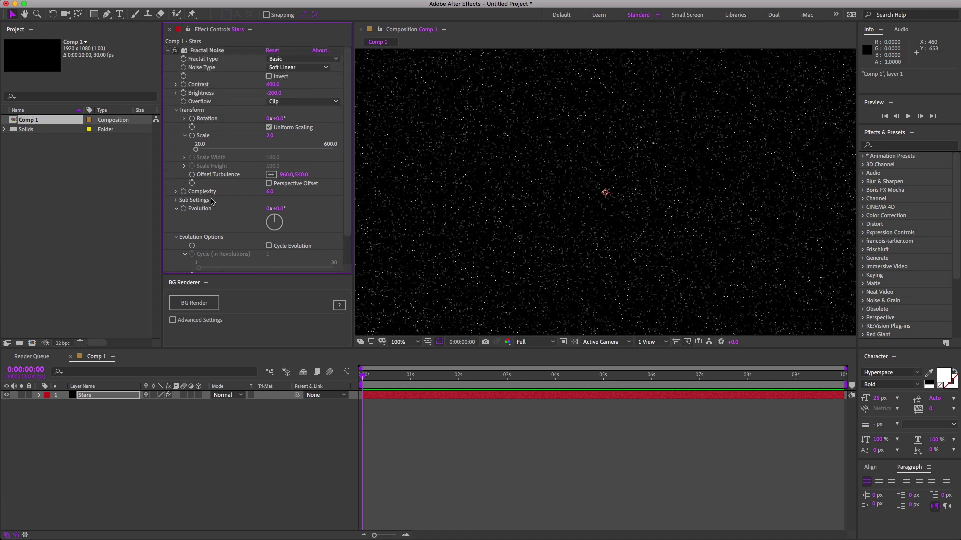
drag(273, 220, 354, 208)
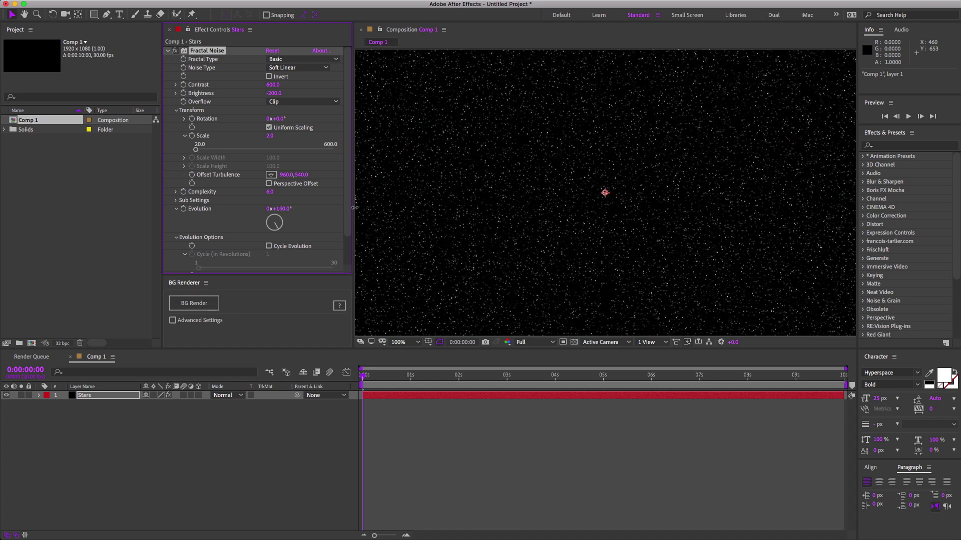
click(281, 209)
text(0)
key(Return)
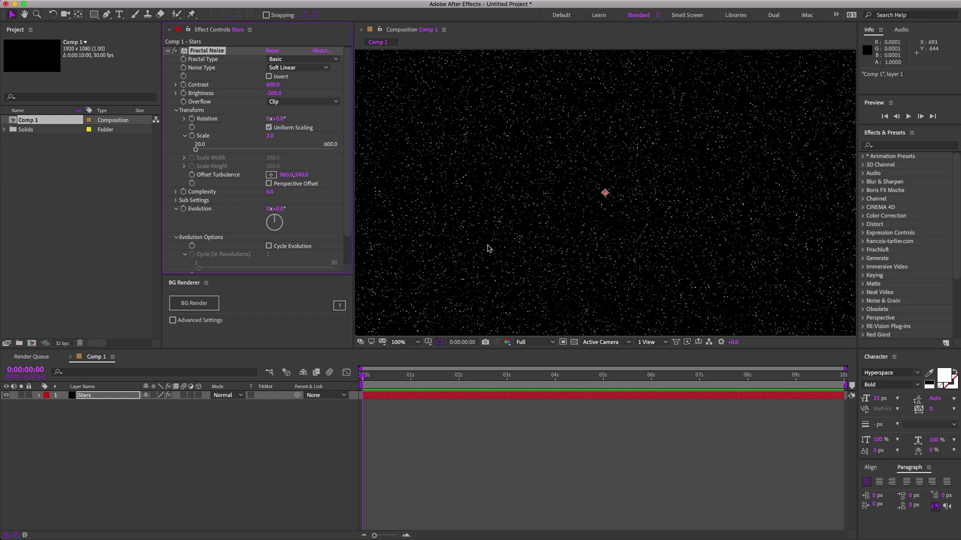
drag(369, 378, 315, 398)
Set an Evolution keyframe at 0 seconds and move the playhead to 0:00:10:00.
click(183, 210)
drag(363, 376, 847, 379)
key(Page_Down)
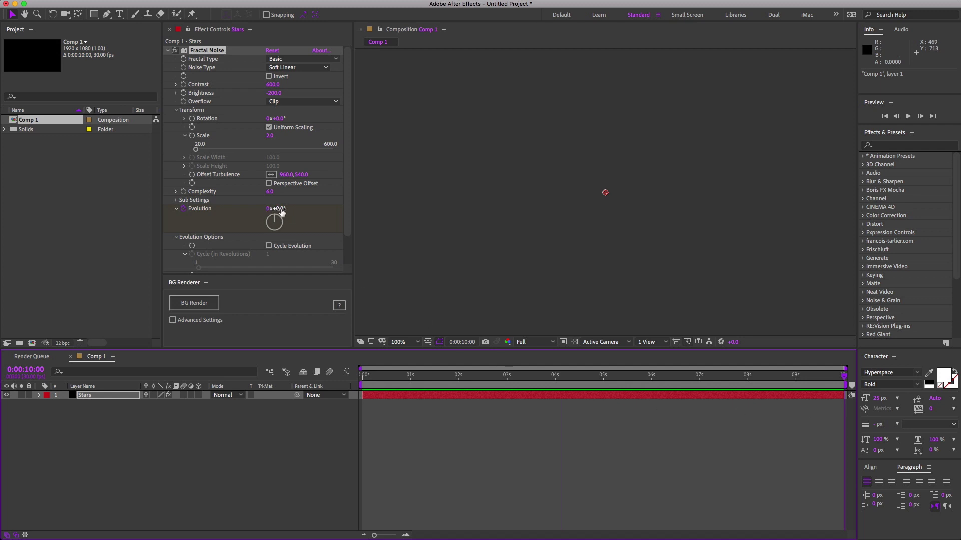
Set Evolution at 10 seconds to 3x+0.0° revolutions.
mouse_move(279, 215)
mouse_down()
mouse_move(280, 228)
mouse_move(271, 230)
mouse_up()
drag(270, 223, 273, 218)
click(284, 208)
text(360)
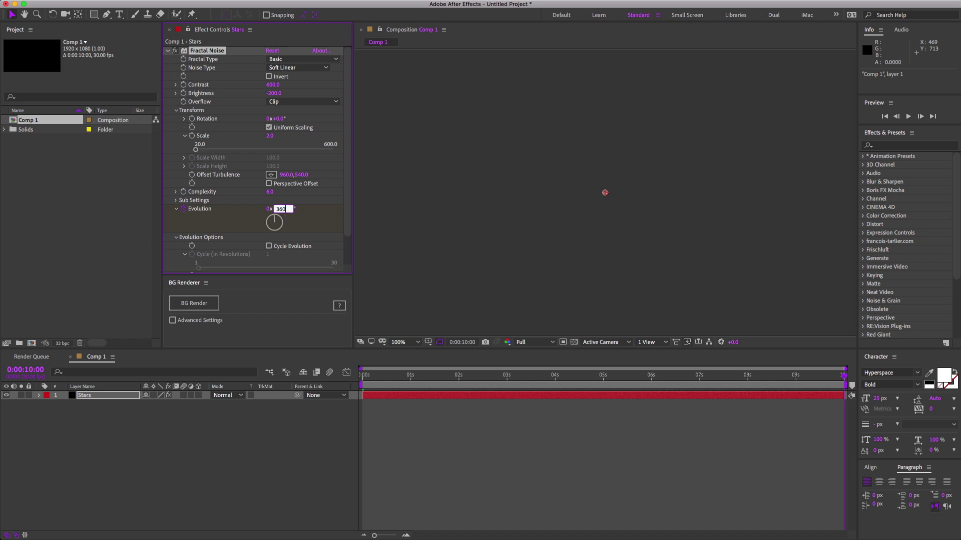
key(Return)
click(270, 210)
text(3)
key(Return)
Enable Cycle Evolution and return the playhead to 0:00:00:00.
click(268, 245)
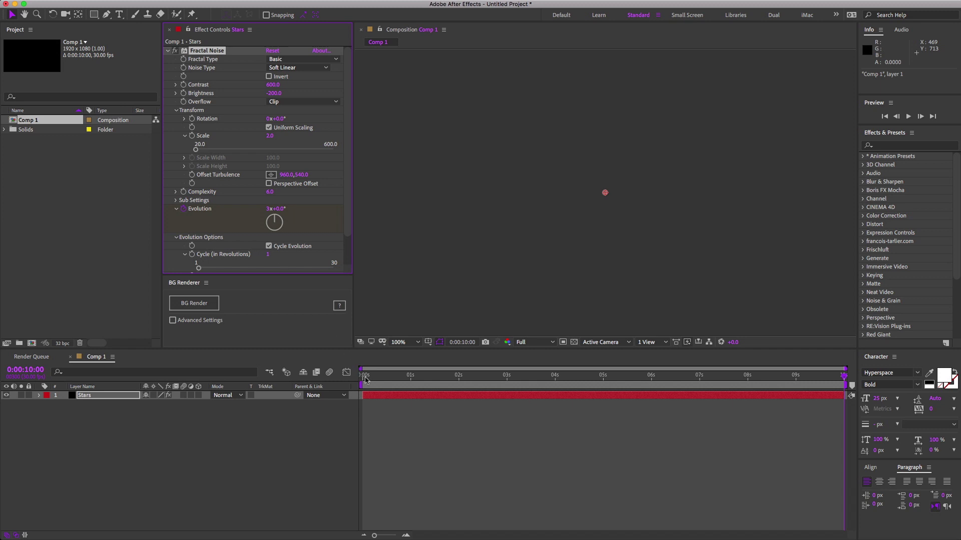
drag(368, 381, 348, 385)
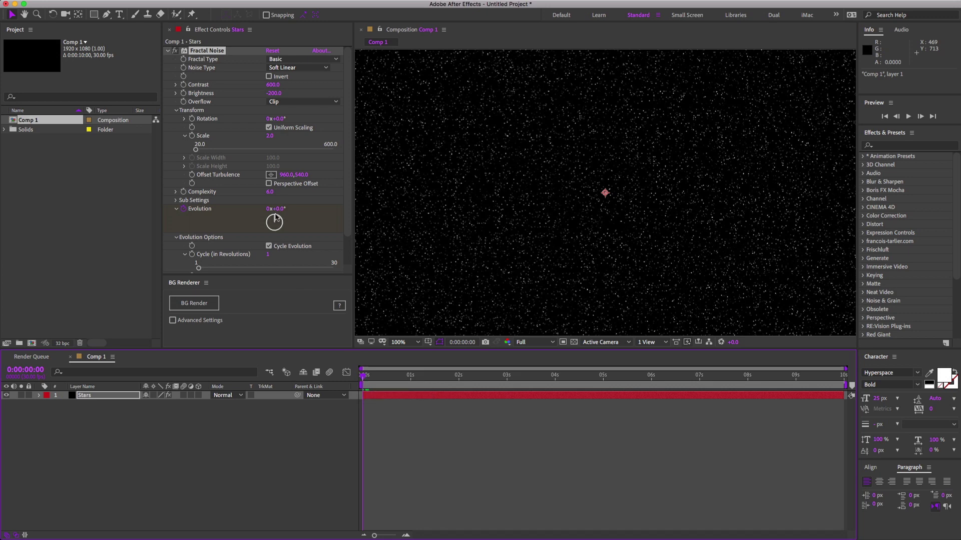
Check the 10-second end frame, then play the star field preview from 0:00:00:00.
drag(366, 376, 877, 409)
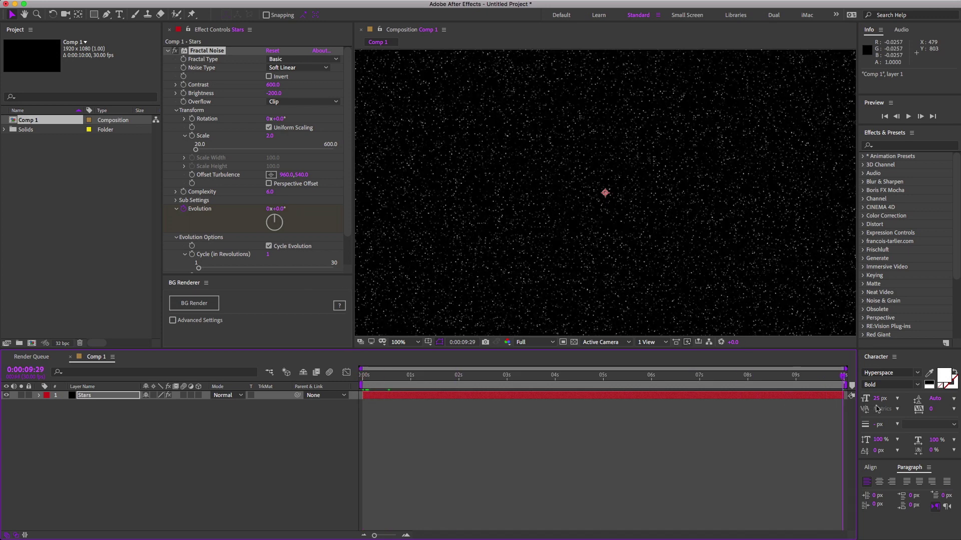
mouse_move(287, 209)
mouse_down()
mouse_move(277, 215)
mouse_move(286, 215)
mouse_up()
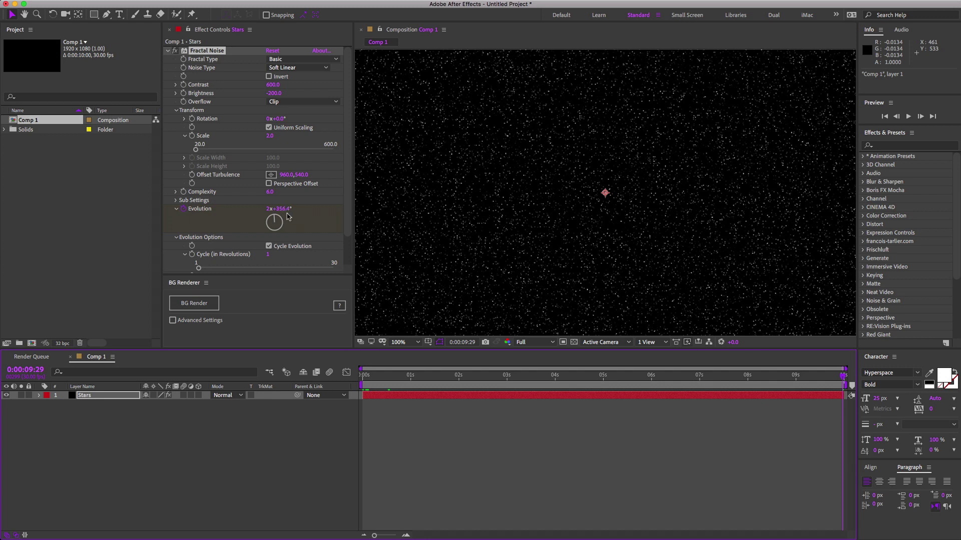
key(Page_Down)
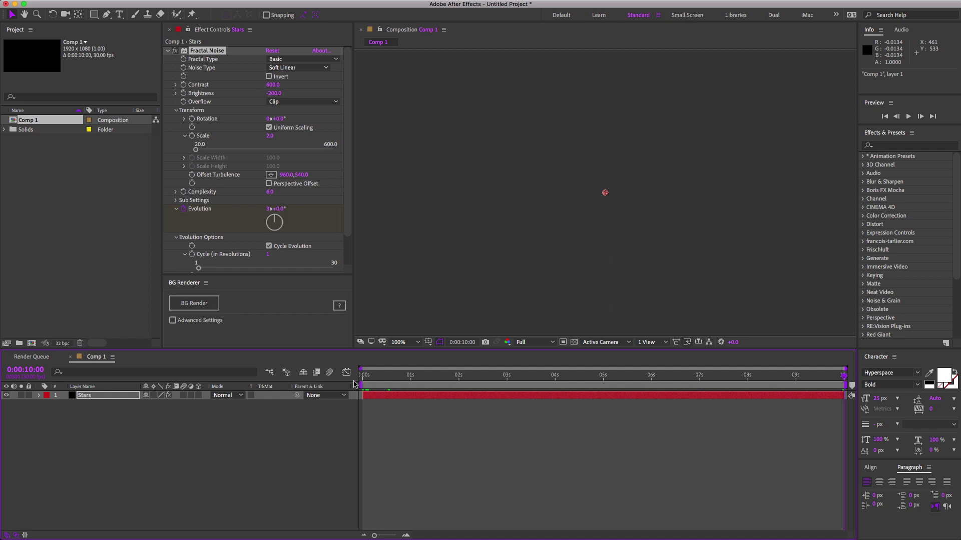
drag(373, 375, 354, 383)
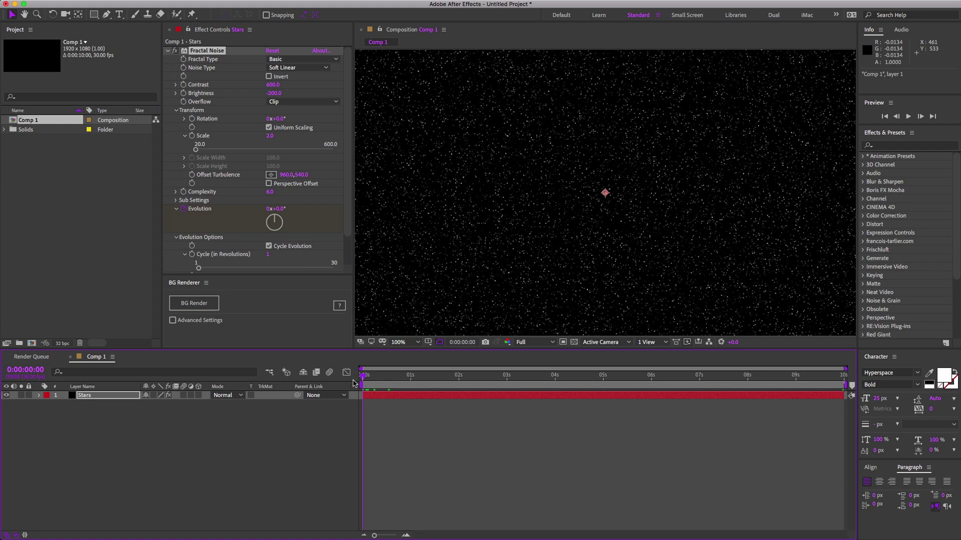
key(space)
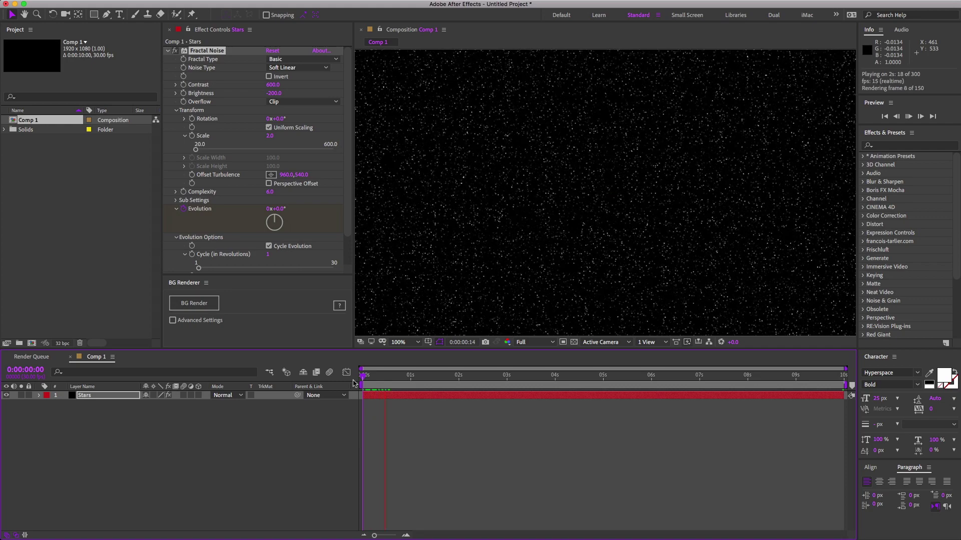